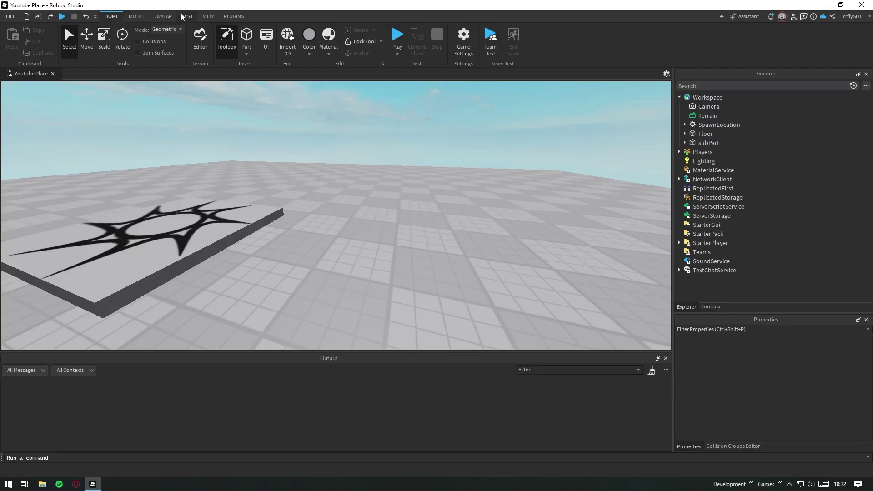
- Generate an R6 block rig with the Rig Builder
left_click(165, 17)
left_click(340, 41)
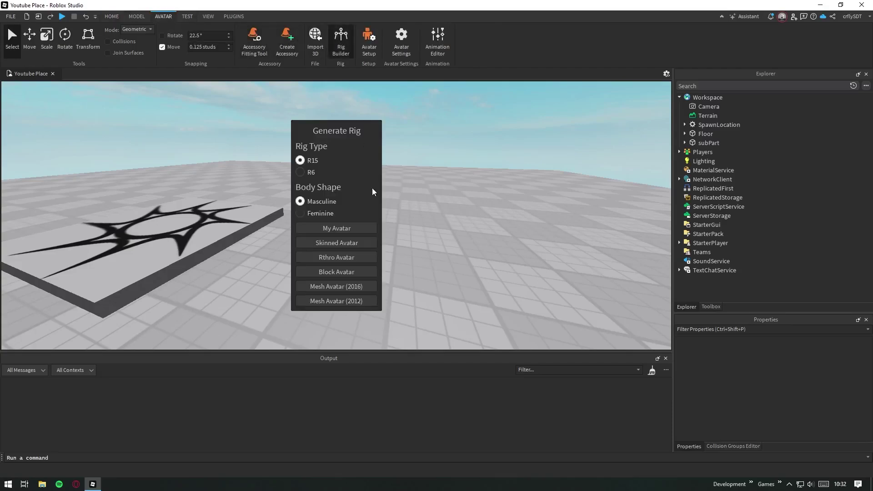
left_click(336, 243)
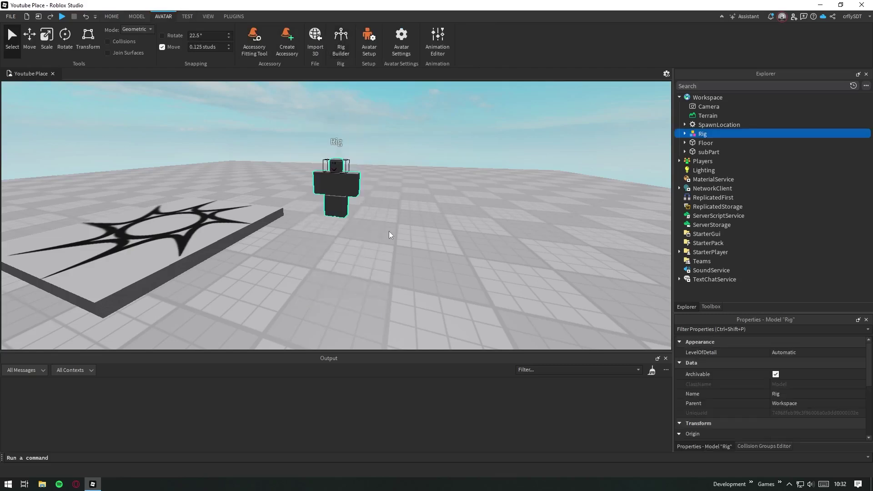
key("f")
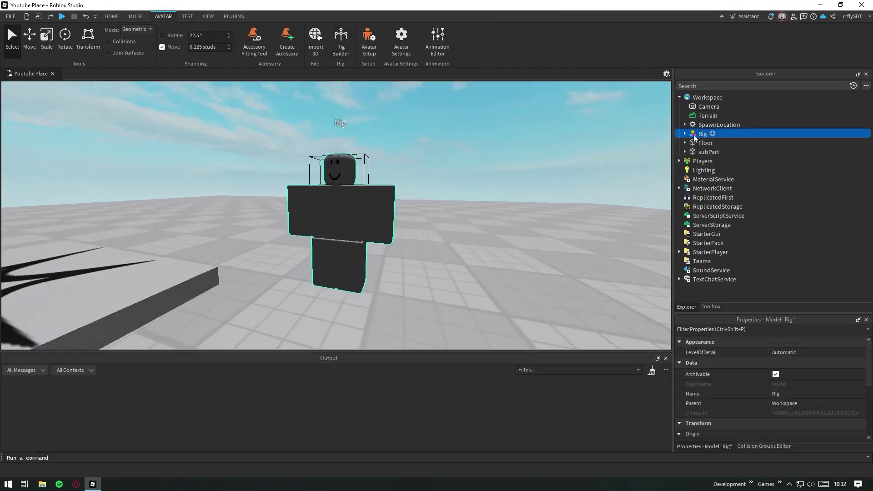
- Delete the Body Colors, the Animate script and the Humanoid's Animator from the rig
left_click(685, 134)
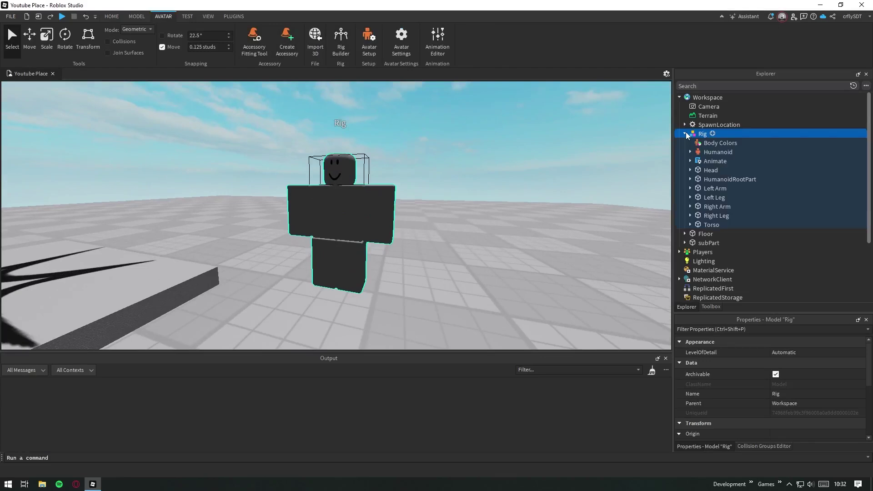
left_click(712, 144)
key("Delete")
left_click(713, 152)
key("Delete")
left_click(690, 143)
left_click(703, 153)
key("Delete")
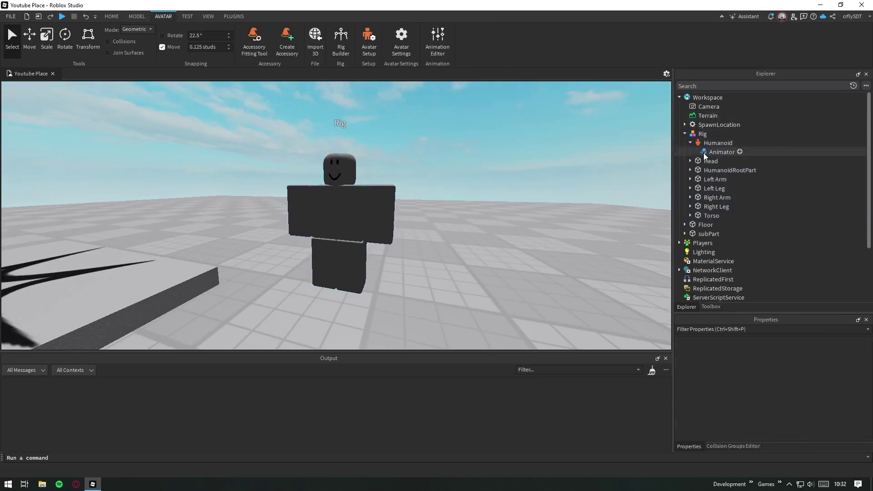
- Delete the attachments inside the rig's Head and remove the HumanoidRootPart
left_click(690, 151)
left_click(731, 161)
left_click(727, 188, "shift")
key("Delete")
left_click(690, 152)
left_click(709, 161)
key("Delete")
- Delete the child objects inside the rig's left and right arms and legs
left_click(690, 161)
left_click(706, 170)
key("Delete")
left_click(705, 170)
key("Delete")
left_click(690, 170)
left_click(704, 179)
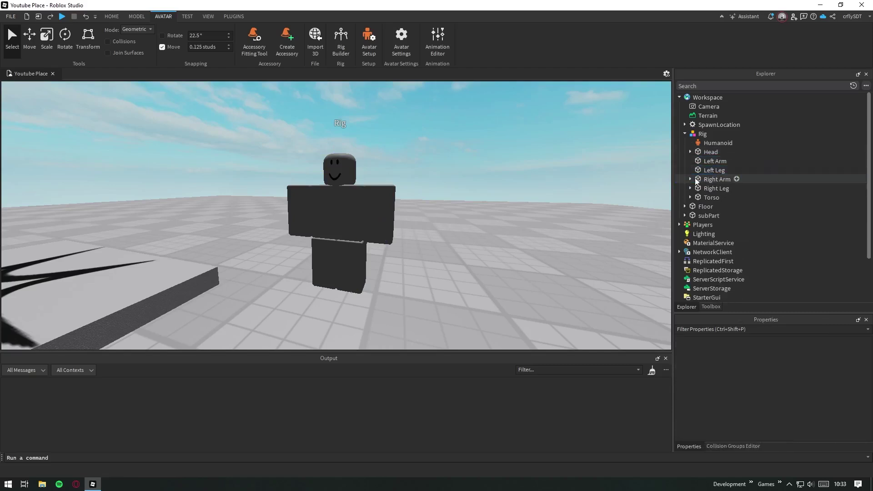
key("Delete")
left_click(690, 188)
left_click(703, 197)
key("Delete")
- Delete all child objects inside the rig's Torso and collapse the rig's hierarchy
left_click(690, 197)
left_click(711, 206)
scroll(713, 223, "down", 3)
left_click(711, 242, "shift")
key("Delete")
scroll(715, 228, "up", 3)
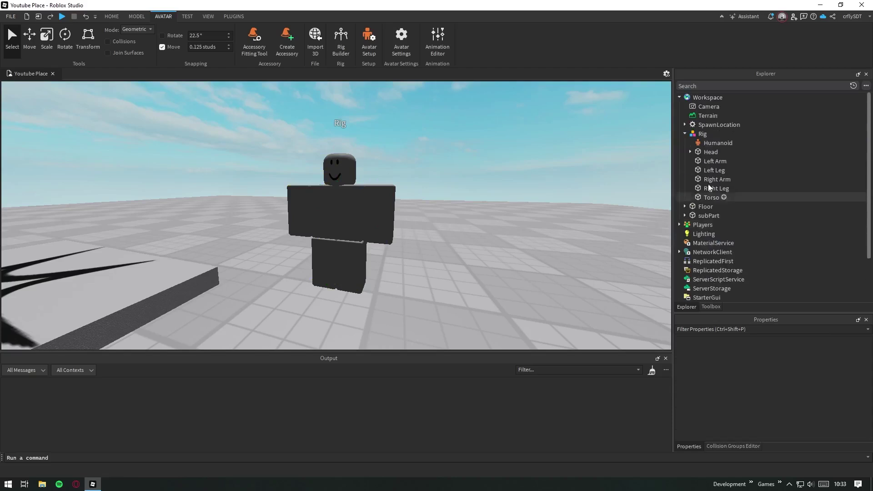
left_click(685, 134)
- Set the rig model's origin position to 0,0,0
left_click(700, 134)
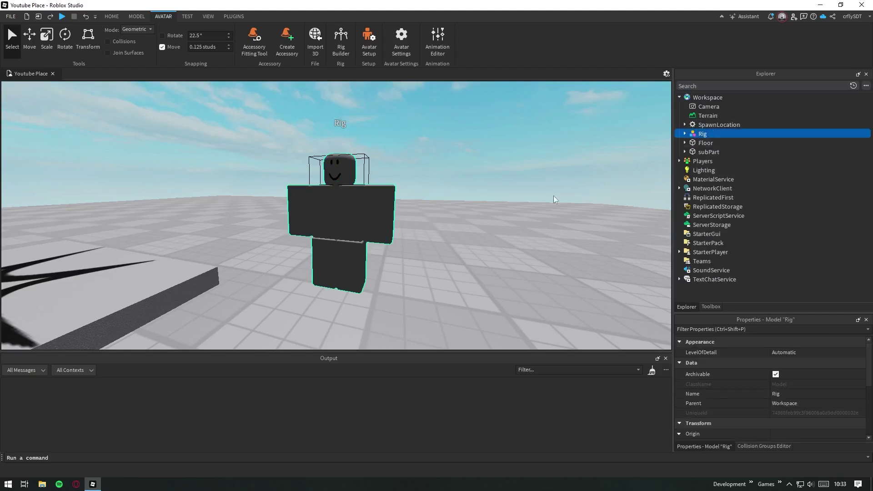
scroll(757, 381, "down", 3)
left_click(781, 387)
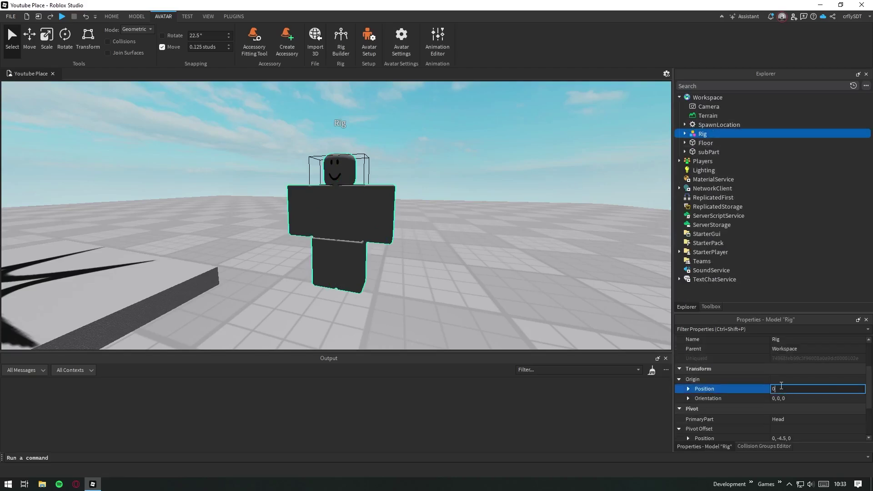
type("0,0,0")
key("Return")
key("f")
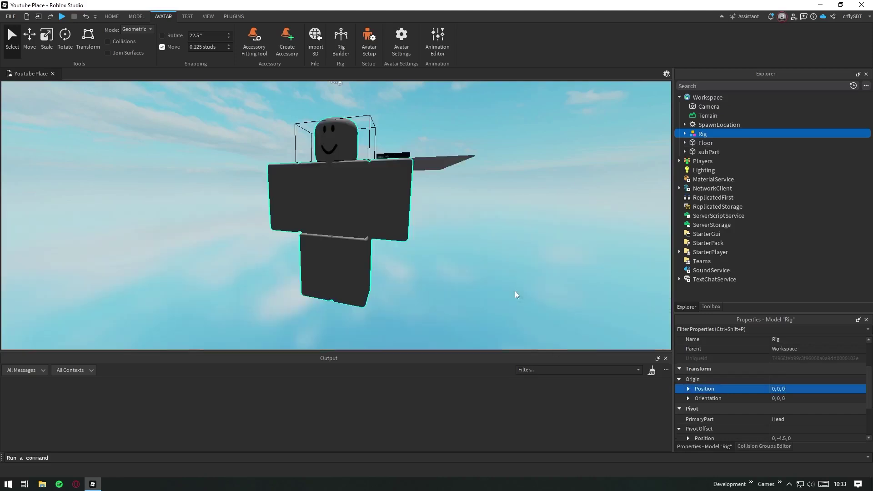
- Export the rig to the desktop as an OBJ file named rig
right_click(697, 138)
mouse_move(779, 275)
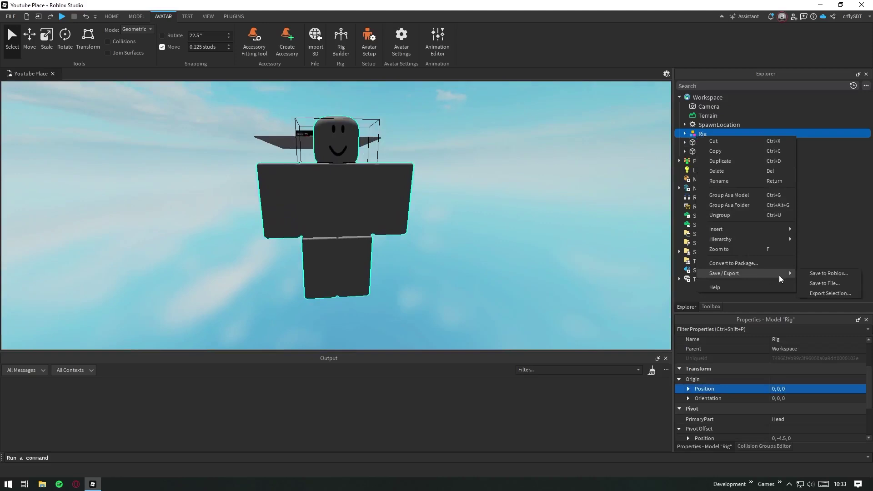
left_click(823, 293)
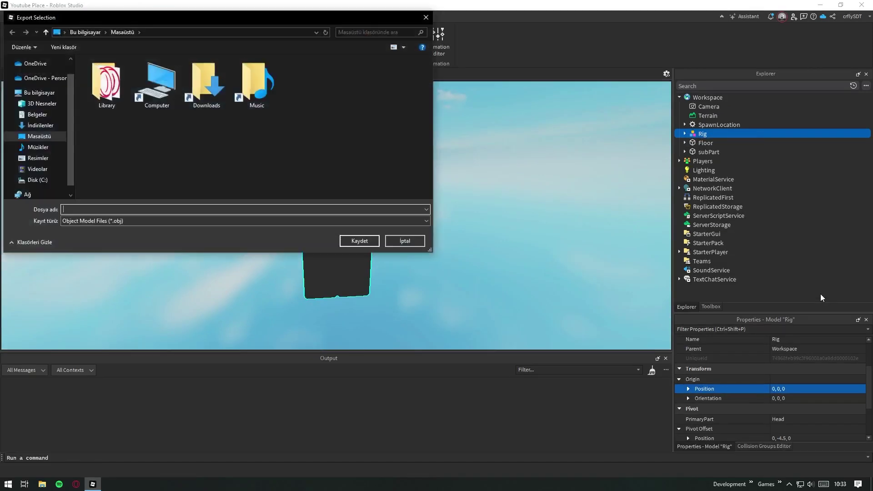
type("rig")
key("Return")
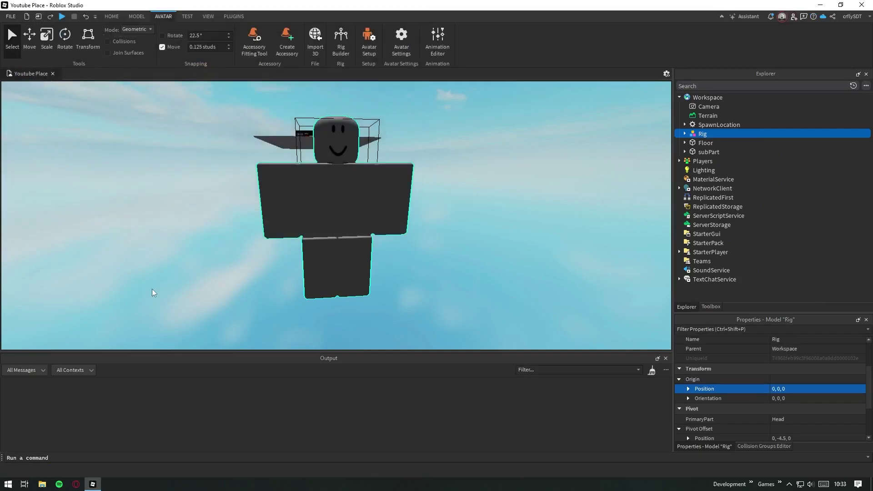
- Open Blender, dismiss the splash screen and delete the default cube
key("super")
type("bl")
key("Return")
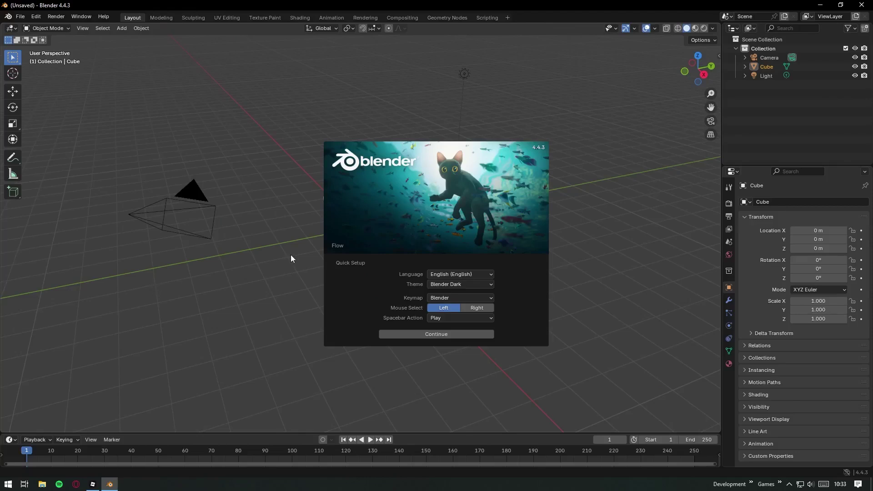
left_click(291, 258)
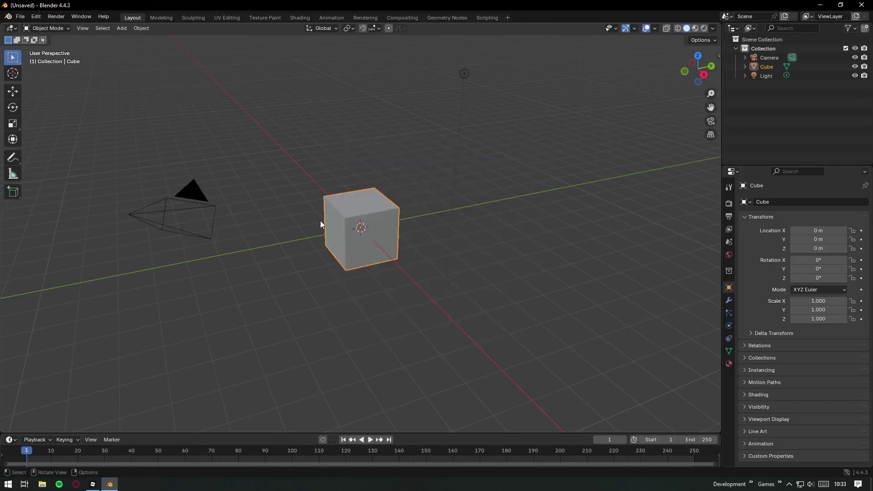
key("Delete")
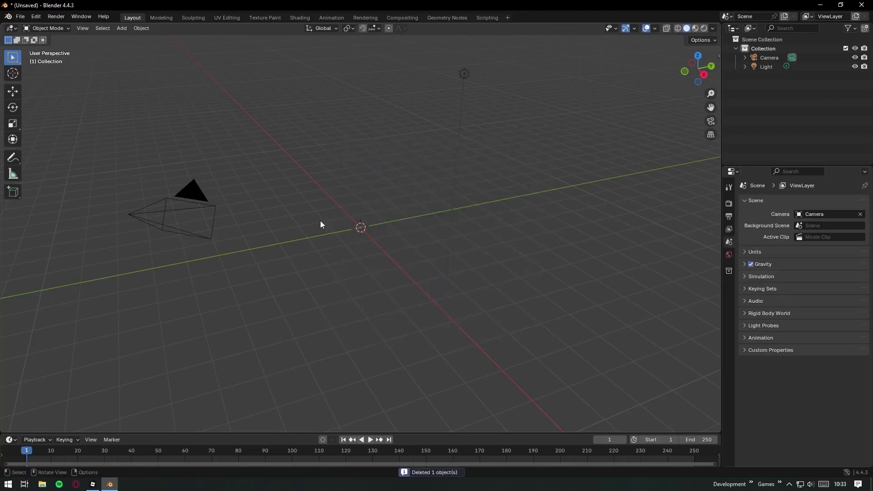
- Import the Wavefront file rig.obj from the Desktop with the default import options
left_click(20, 17)
mouse_move(48, 154)
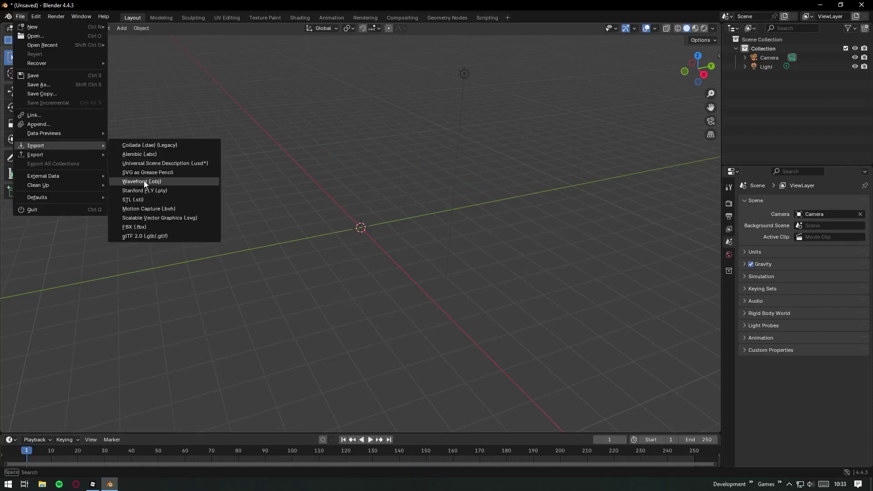
left_click(162, 182)
left_click(249, 169)
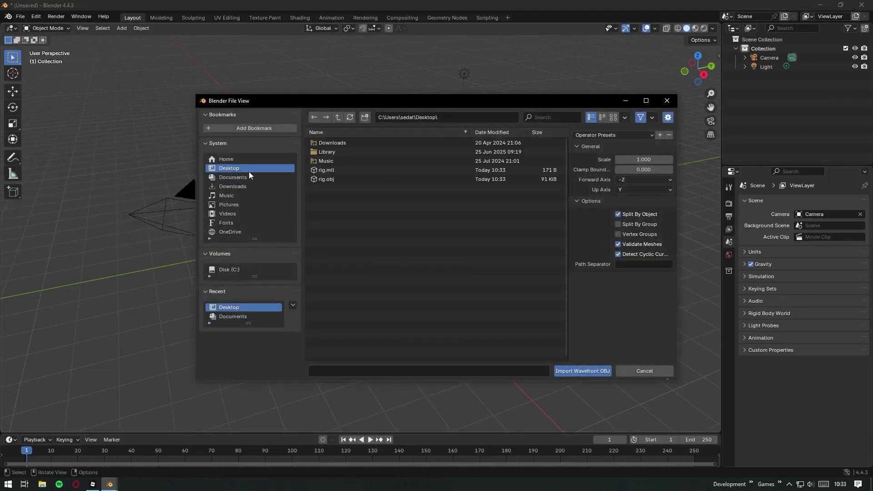
left_click(338, 180)
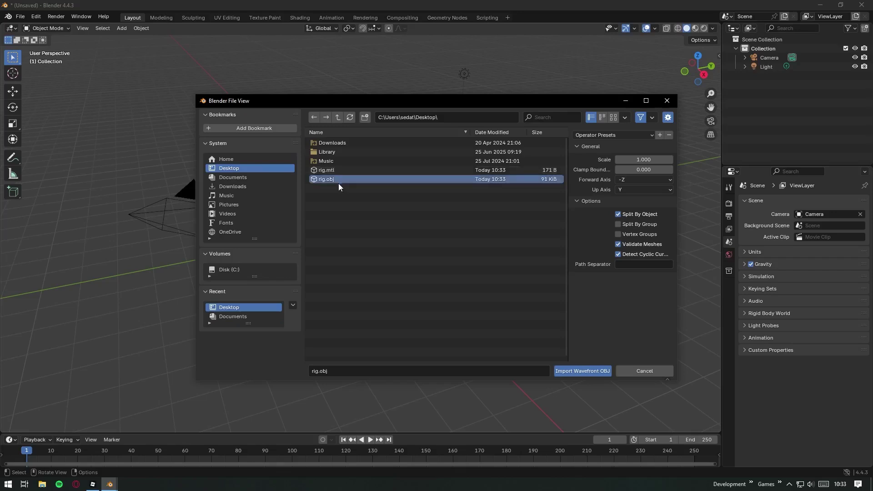
left_click(579, 371)
middle_click_drag(490, 257, 396, 249)
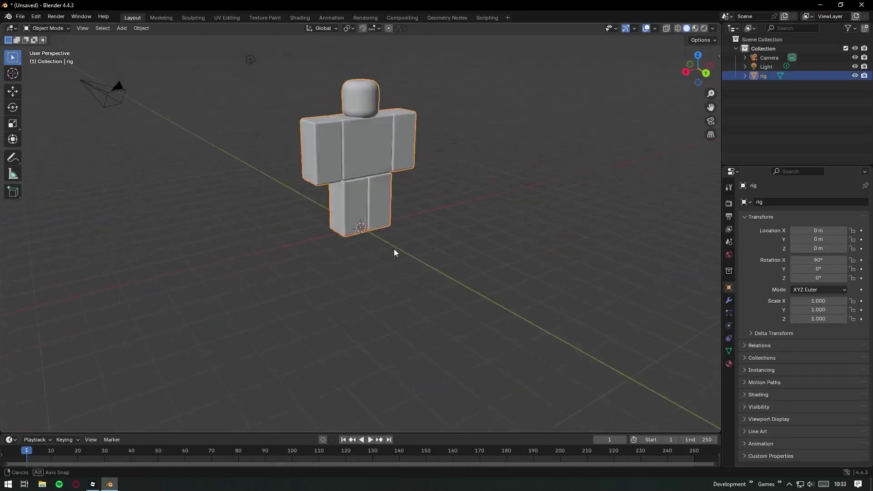
- Switch the viewport to Material Preview shading so the rig's face texture is displayed
left_click(695, 28)
middle_click_drag(433, 107, 390, 196)
scroll(371, 193, "up", 4)
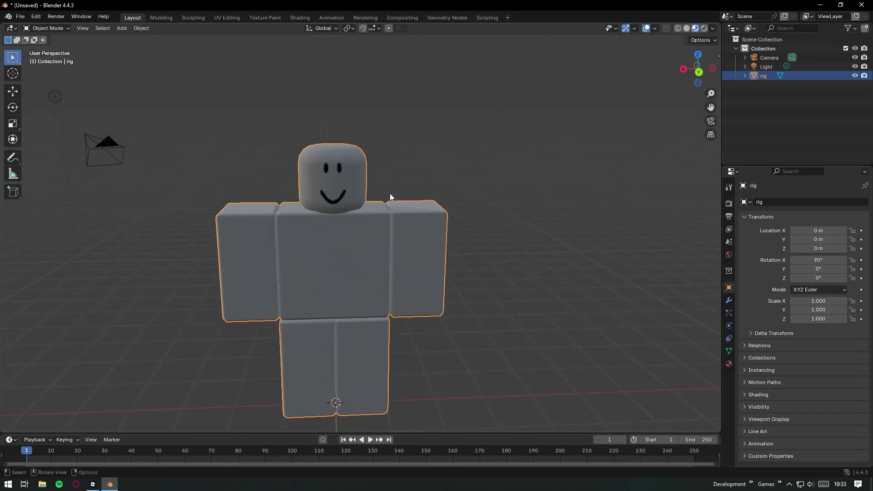
- Add a circle mesh and raise it along the Z axis towards the rig's head
left_click(122, 28)
mouse_move(129, 35)
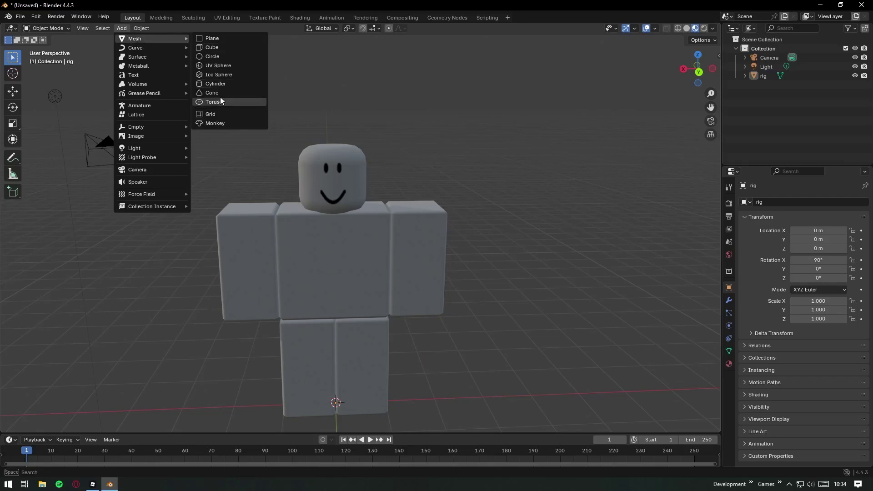
left_click(212, 66)
key("Tab")
key("Tab")
key("g")
key("z")
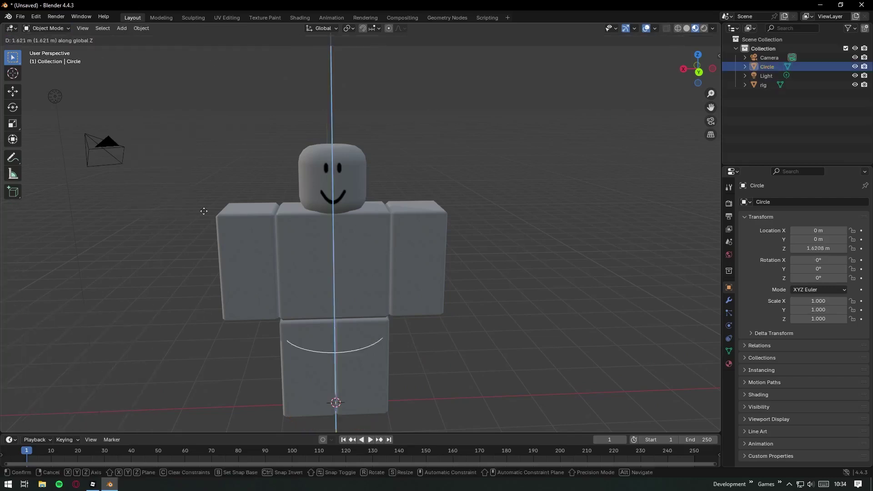
left_click(246, 93)
- Extrude the circle's edge and scale the new loop to form a flat ring for the hat brim
key("Tab")
key("e")
key("s")
left_click(288, 122)
scroll(326, 188, "up", 2)
middle_click_drag(288, 122, 317, 177, "shift")
scroll(326, 189, "up", 2)
- Move the brim along the Z axis onto the upper part of the head, at about 4.91 m
key("Tab")
key("g")
key("z")
left_click(311, 177)
- Extrude the brim's inner loop upwards to form the hat's crown and fill its top with a face
key("Tab")
key("e")
key("z")
left_click(329, 182)
key("f")
key("Tab")
middle_click_drag(400, 214, 358, 203)
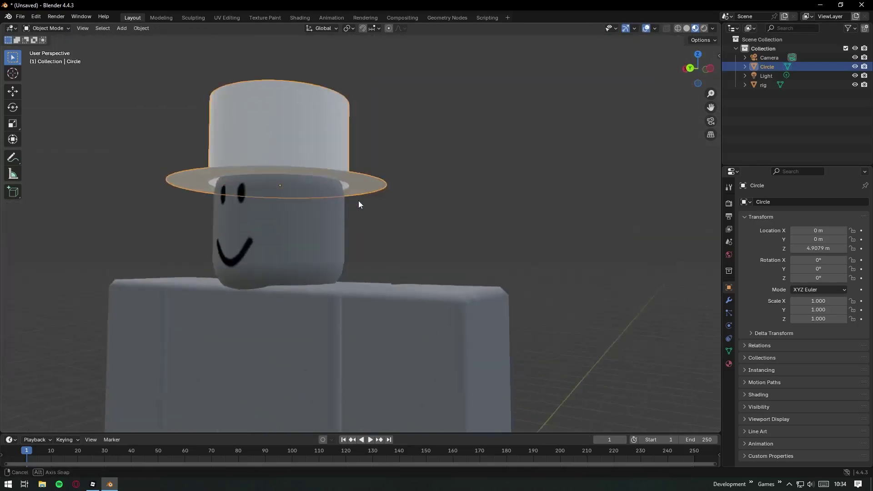
- Select the brim's edge loop, scale it and shift it along the Z axis to shape the brim
key("Tab")
left_click(409, 267, "alt")
key("s")
left_click(418, 261)
key("g")
key("z")
middle_click_drag(439, 250, 483, 263)
- Turn on the Face Orientation overlay and correct the direction of the hat's face normals
left_click(655, 28)
left_click(606, 210)
key("Tab")
key("a")
key("alt+n")
left_click(399, 172)
left_click(525, 185)
mouse_move(525, 186)
middle_mouse_down()
mouse_move(510, 171)
mouse_move(530, 188)
mouse_move(515, 185)
mouse_move(540, 195)
mouse_move(518, 188)
middle_mouse_up()
key("Tab")
left_click(515, 185)
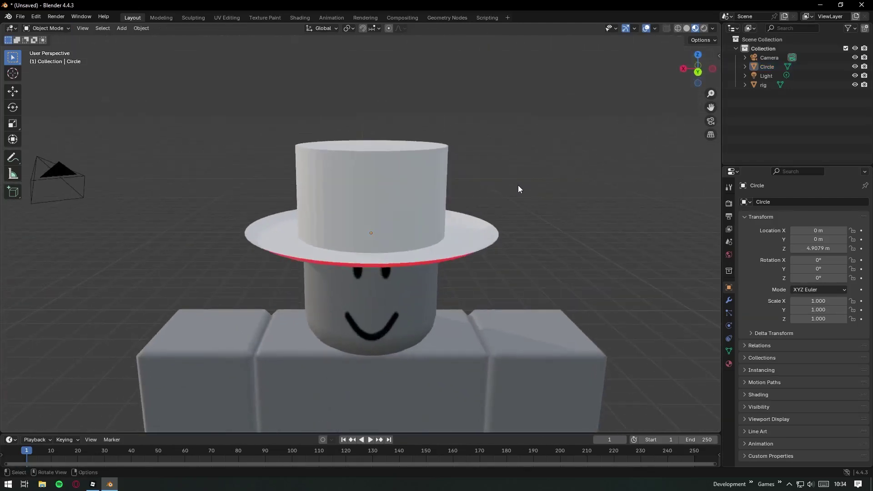
- Delete the imported rig from the scene and select the hat
left_click(446, 332)
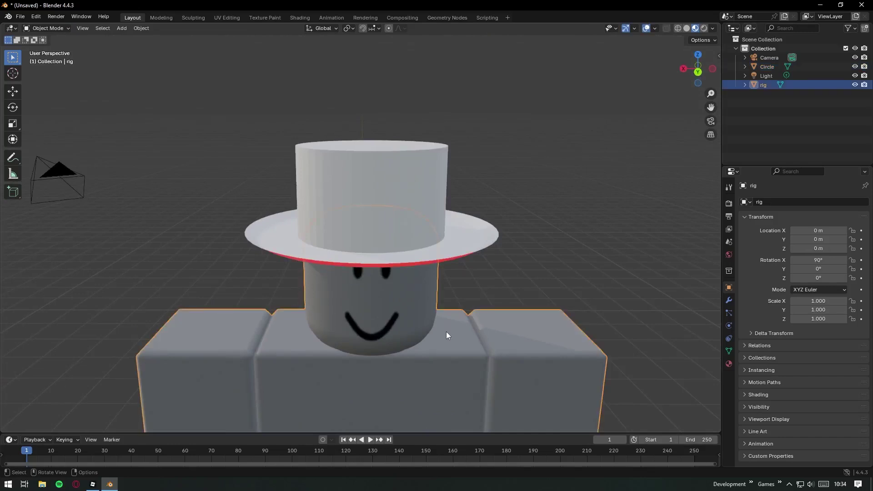
key("Delete")
left_click(393, 213)
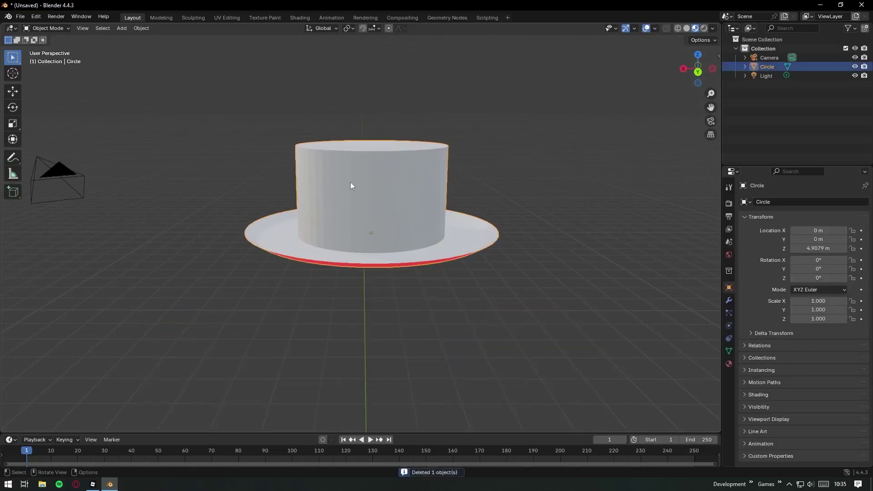
- Export the hat to the Desktop as Wavefront file hat.obj and quit Blender without saving
left_click(21, 18)
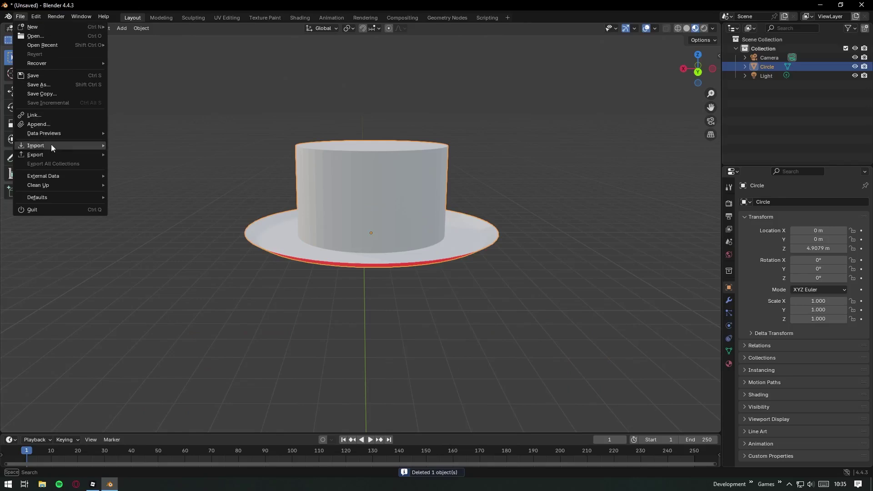
mouse_move(53, 154)
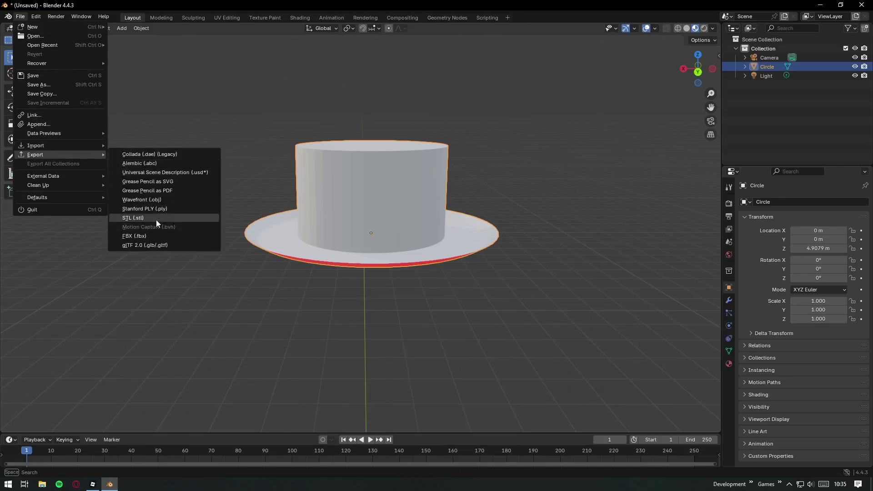
left_click(151, 200)
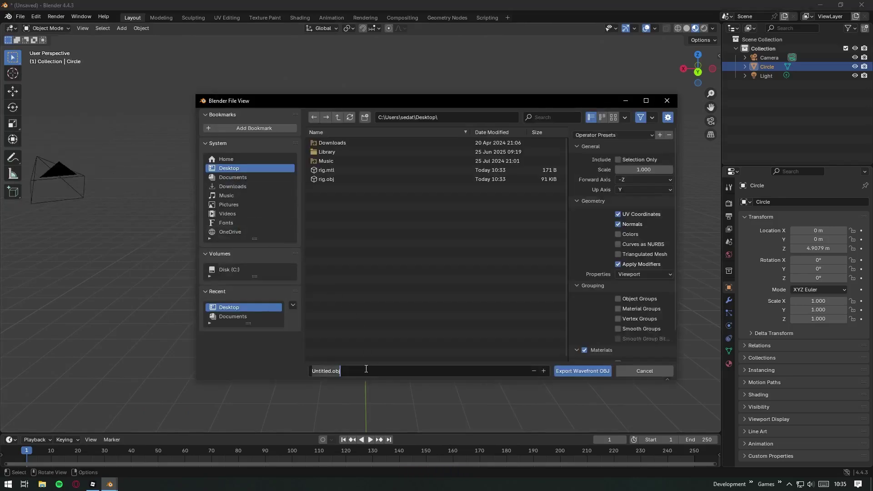
left_click(569, 372)
key("ctrl+q")
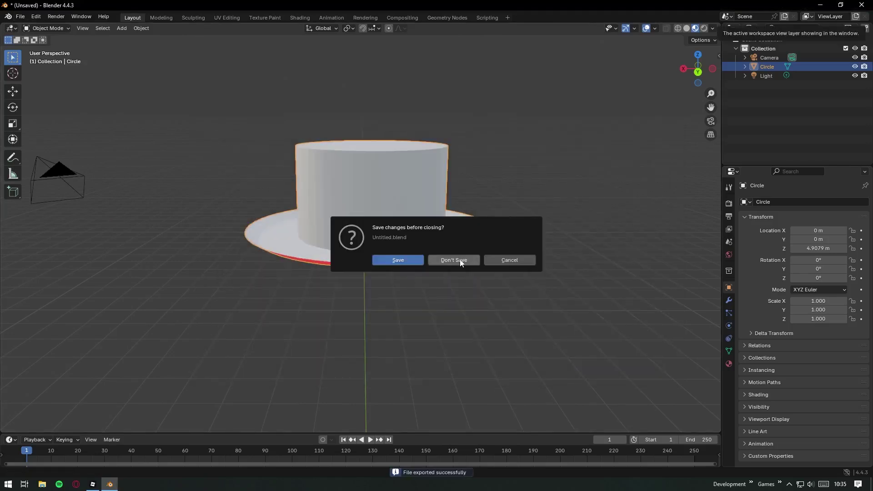
left_click(459, 261)
- Insert a MeshPart into the Workspace in Roblox Studio
right_click_drag(343, 135, 343, 175)
scroll(343, 175, "up", 5)
left_click(728, 98)
type("mesh")
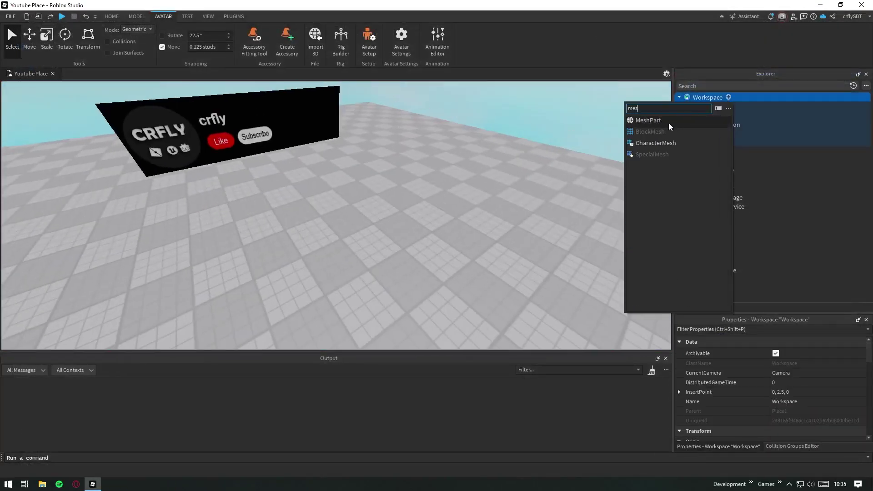
left_click(654, 122)
right_click_drag(434, 182, 424, 187)
scroll(424, 187, "up", 3)
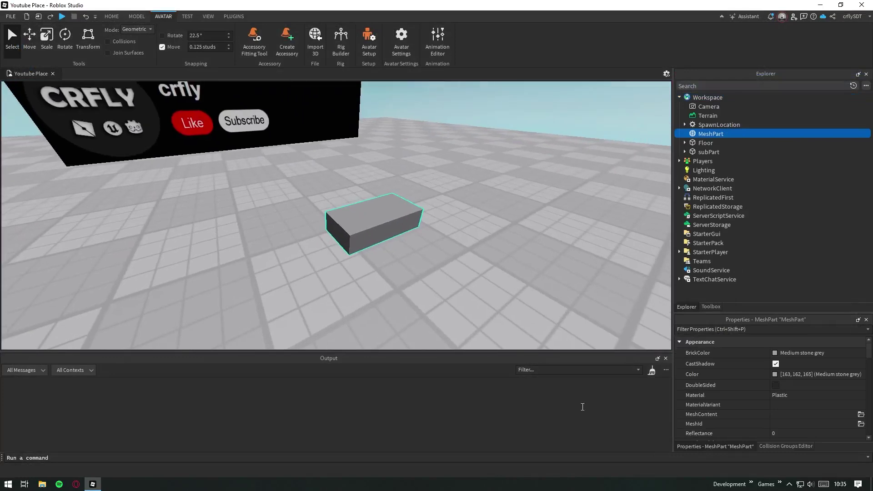
- Load hat.obj from the Desktop as the MeshPart's MeshId, declining to move the mesh to its stored location
left_click(861, 423)
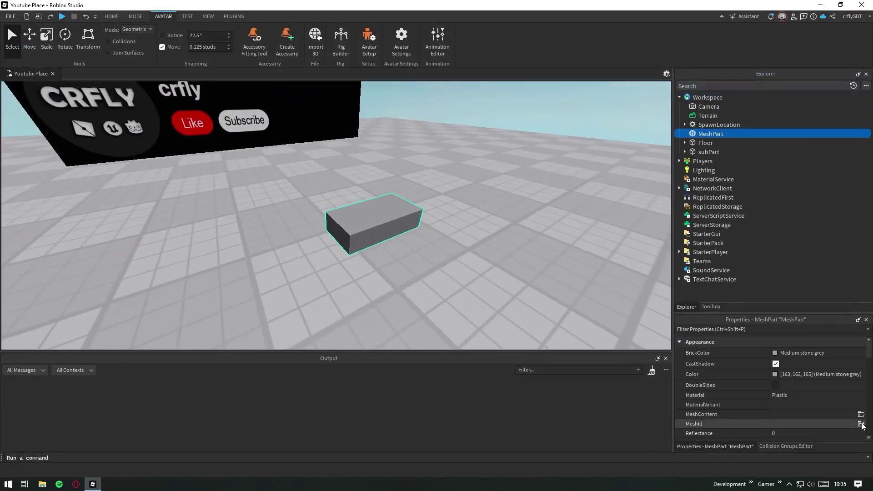
left_click(262, 89)
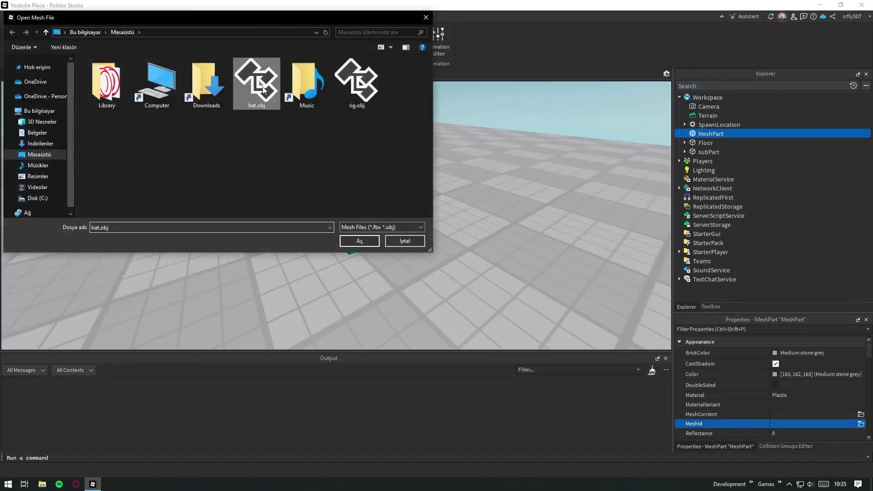
left_click(350, 240)
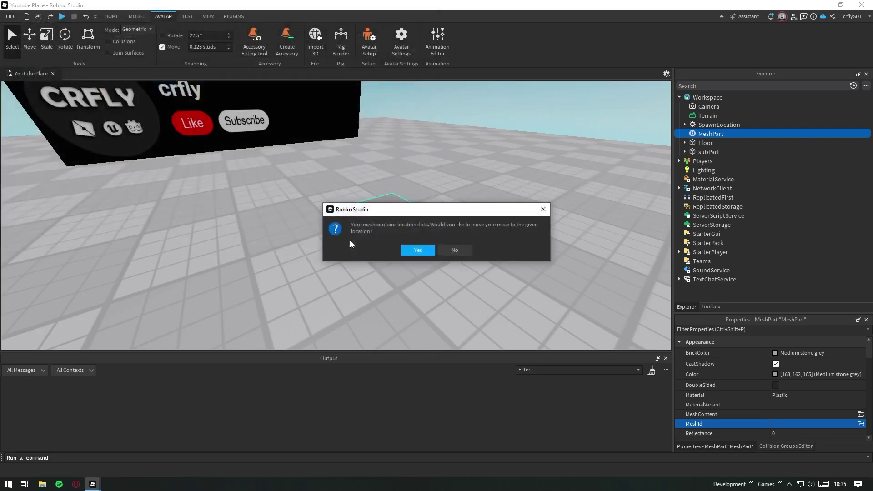
left_click(451, 252)
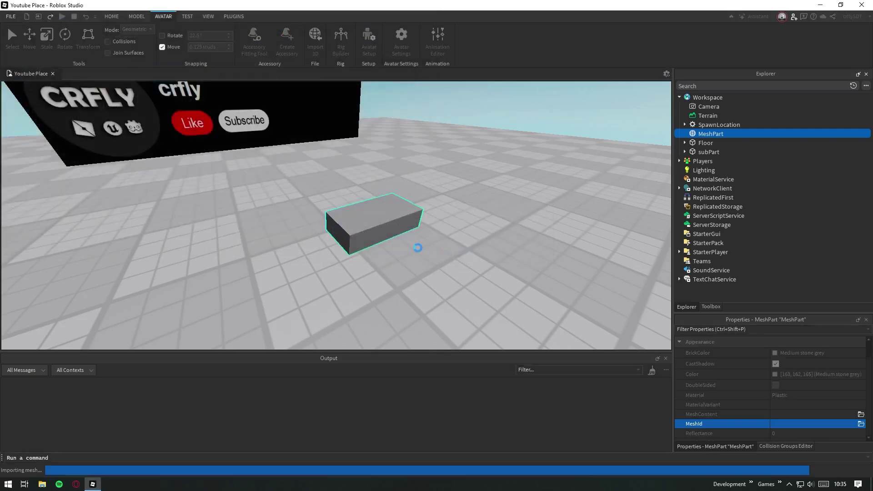
right_click_drag(418, 249, 419, 249)
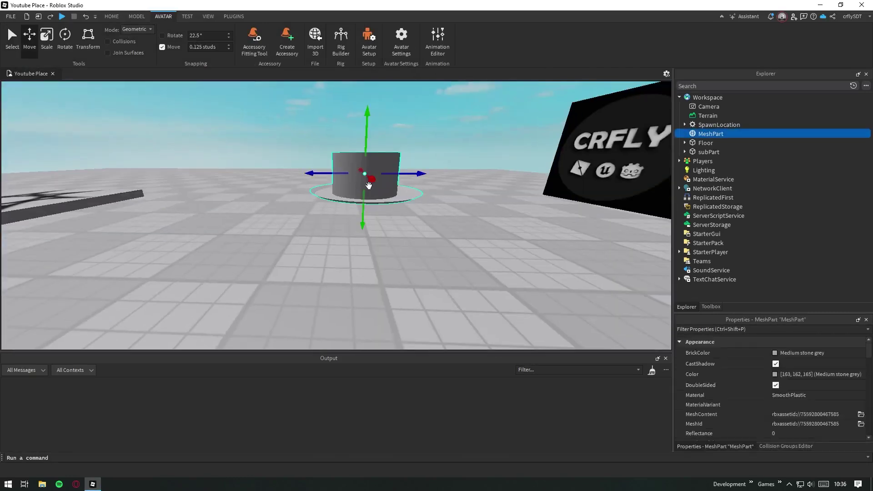
- Set the hat MeshPart's CollisionFidelity to PreciseConvexDecomposition
scroll(832, 398, "down", 10)
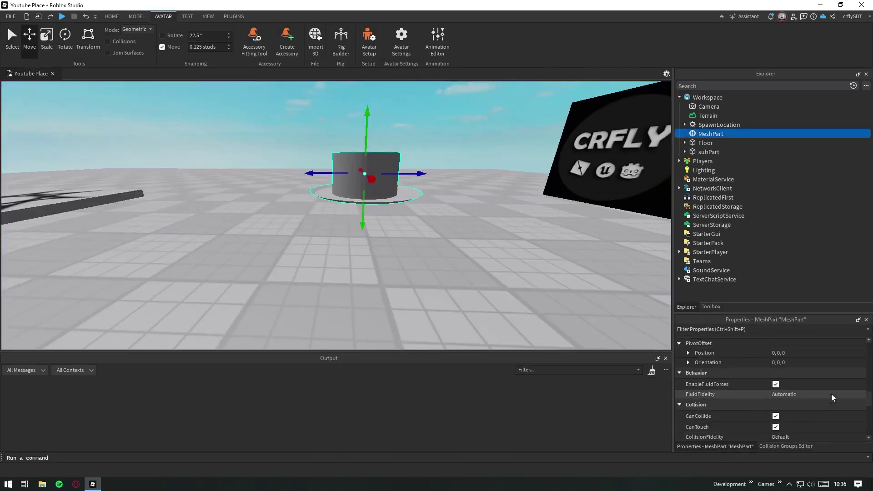
left_click(781, 409)
left_click(780, 410)
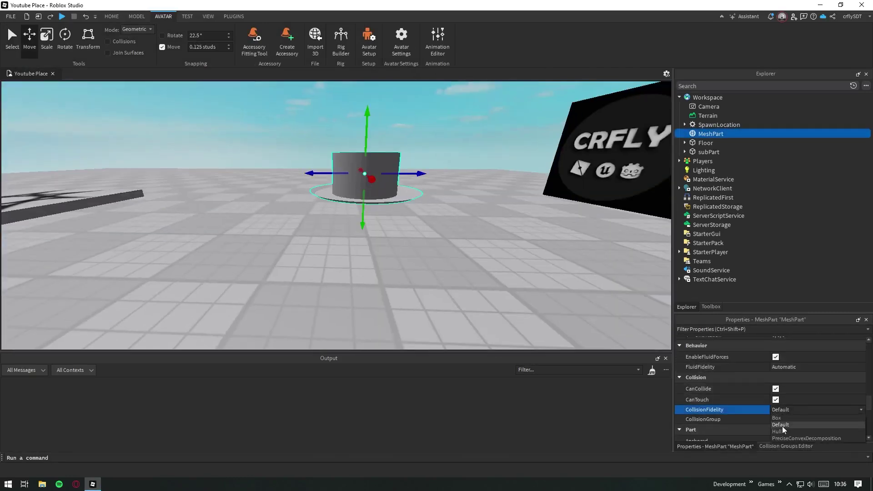
left_click(790, 440)
- Generate an R6 masculine Block Avatar rig next to the hat
right_click_drag(473, 277, 472, 276)
left_click(340, 37)
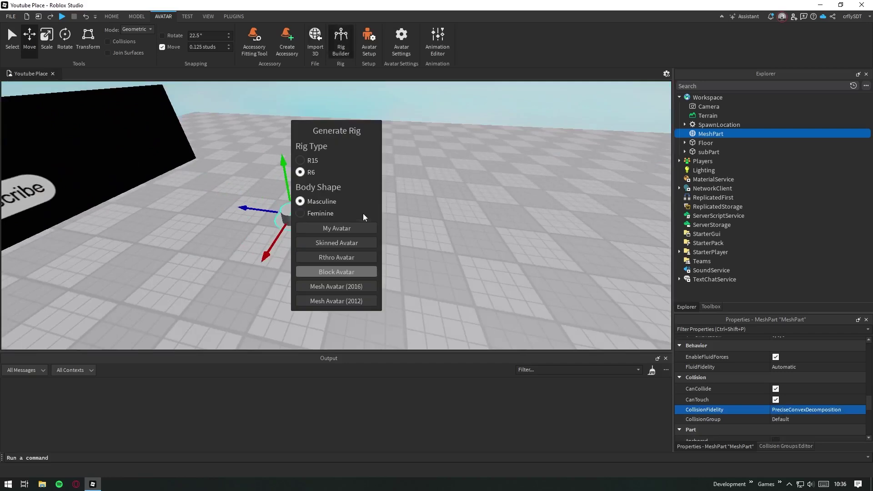
left_click(346, 276)
right_click_drag(372, 242, 373, 242)
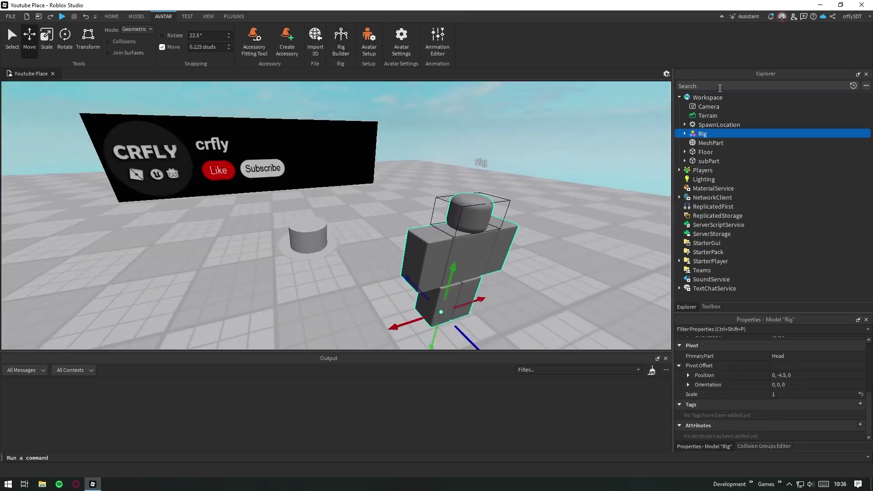
- Insert an Accessory object into the Workspace
left_click(729, 97)
type("acc")
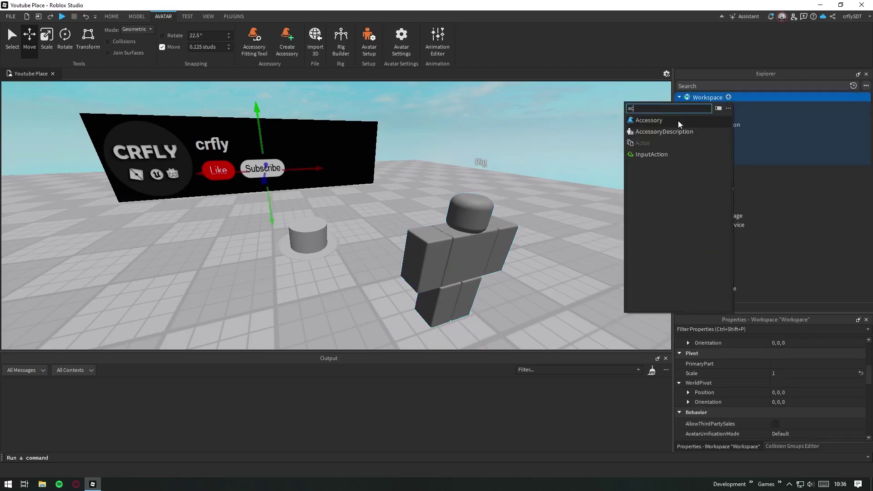
left_click(629, 120)
- Parent the hat MeshPart to the Accessory and rename the MeshPart Handle
left_click_drag(705, 152, 712, 125)
key("F2")
type("Handle")
key("Return")
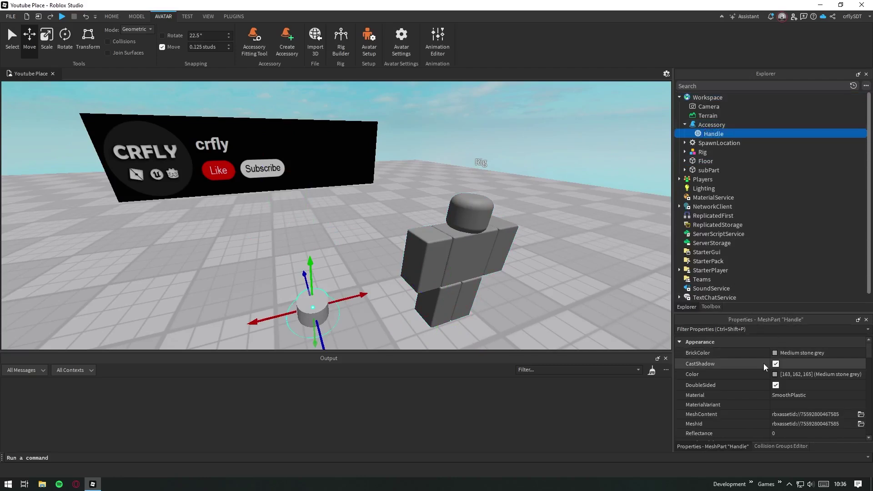
- Turn off CanCollide for the Handle by filtering its properties for "ca", and clear the filter
key("ctrl+shift+p")
type("ca")
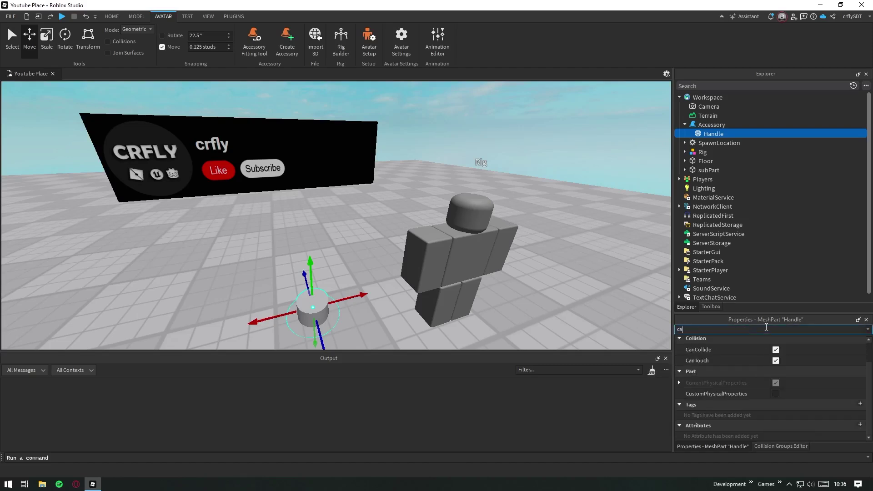
left_click(776, 350)
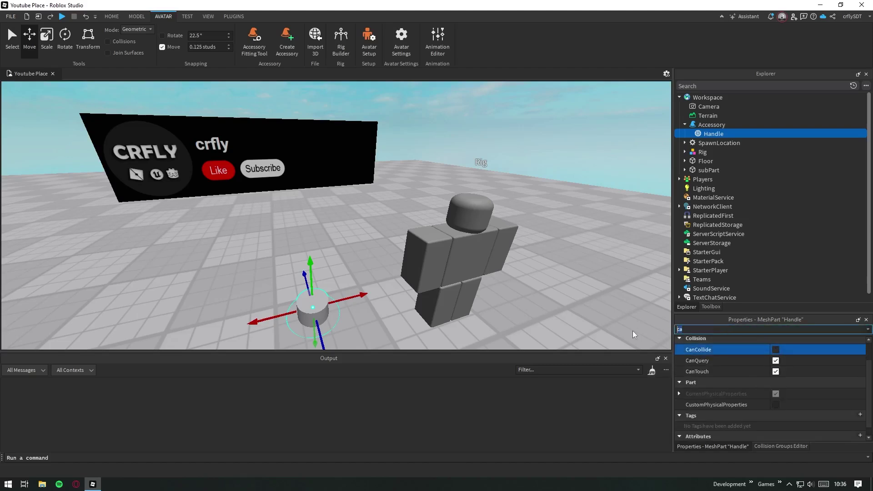
key("BackSpace")
right_click_drag(376, 269, 373, 254)
scroll(373, 254, "down", 2)
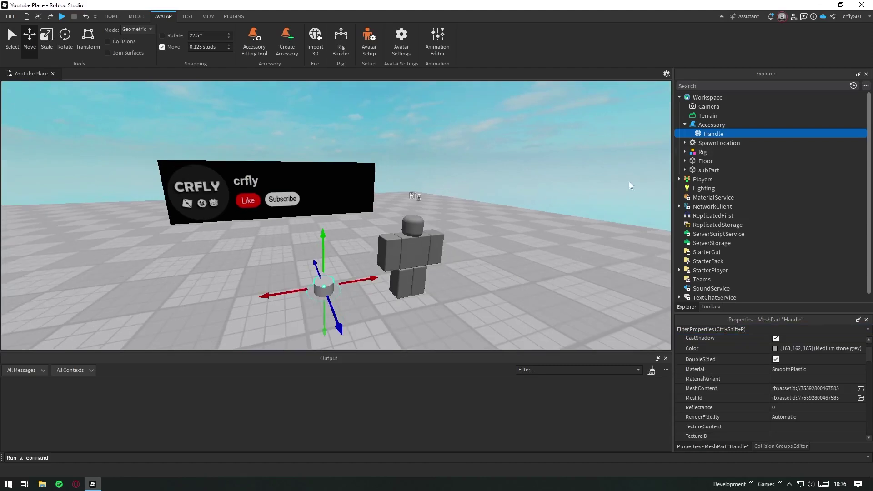
- Rename the Accessory in the Workspace as hat
left_click(707, 127)
key("F2")
type("hat")
key("Return")
- Move the hat accessory out of the Workspace into the Rig so the character wears it
key("ctrl+x")
left_click(412, 241)
key("ctrl+shift+v")
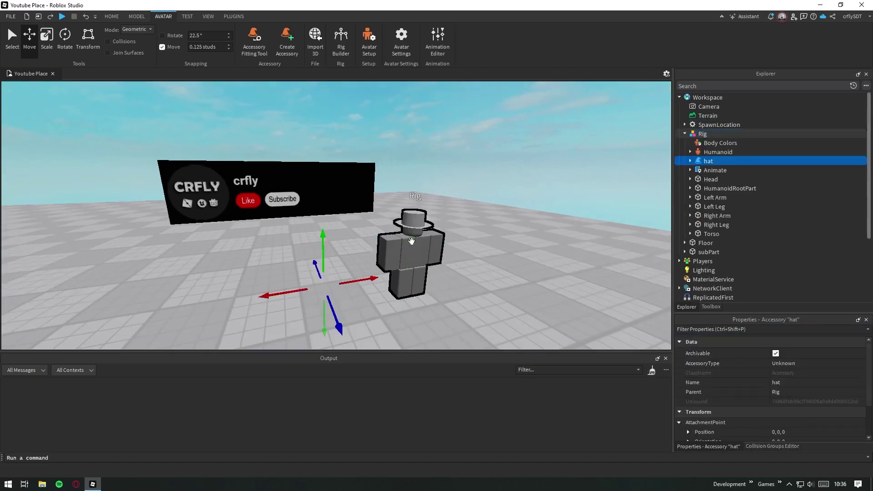
key("w")
right_click_drag(449, 214, 449, 214)
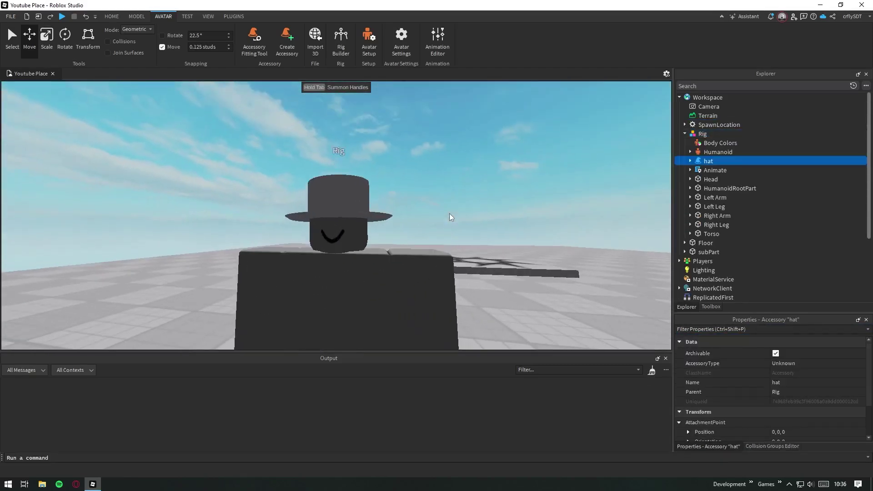
- Try 1 and -1 for the hat accessory's AttachmentPoint Y position, and set it to -0.3
scroll(450, 218, "down", 3)
scroll(549, 195, "up", 1)
scroll(826, 394, "down", 1)
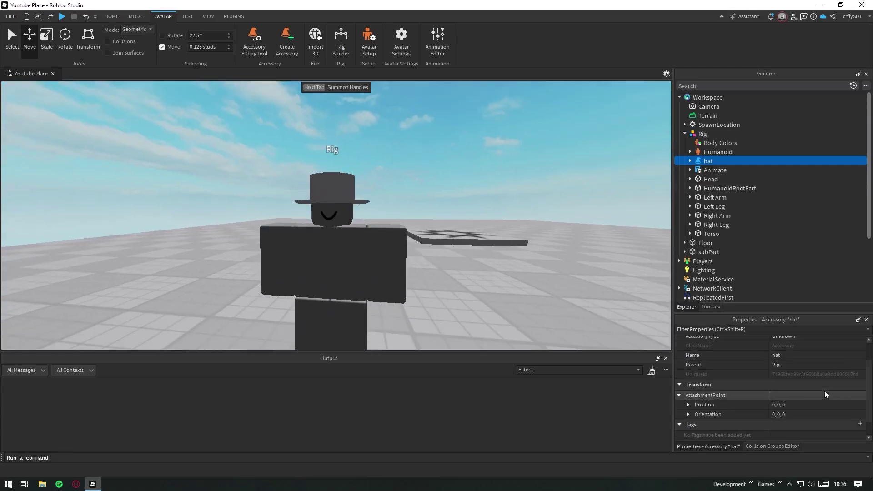
left_click(688, 404)
left_click(793, 423)
type("1")
key("Return")
type("-1")
key("Return")
type("-0.3")
key("Return")
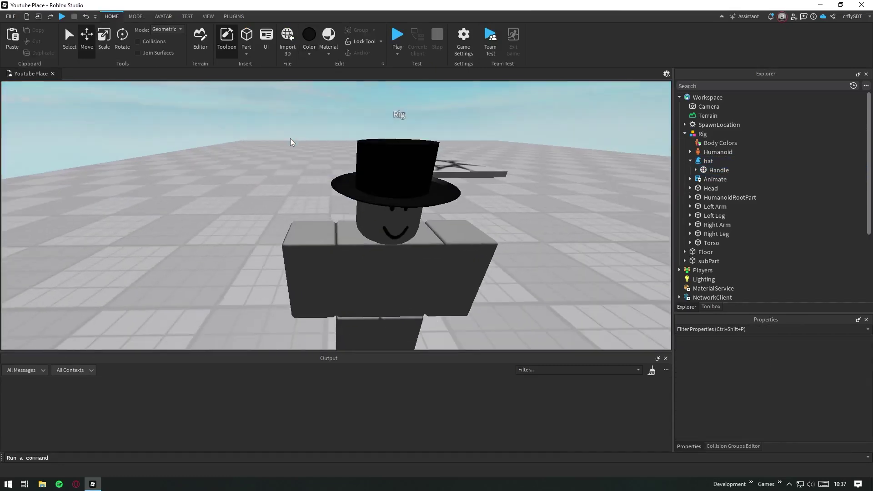
- Copy the hat accessory from the Rig and paste the copy into the Workspace
key("d")
right_click_drag(290, 138, 291, 143)
key("a")
left_click(306, 206)
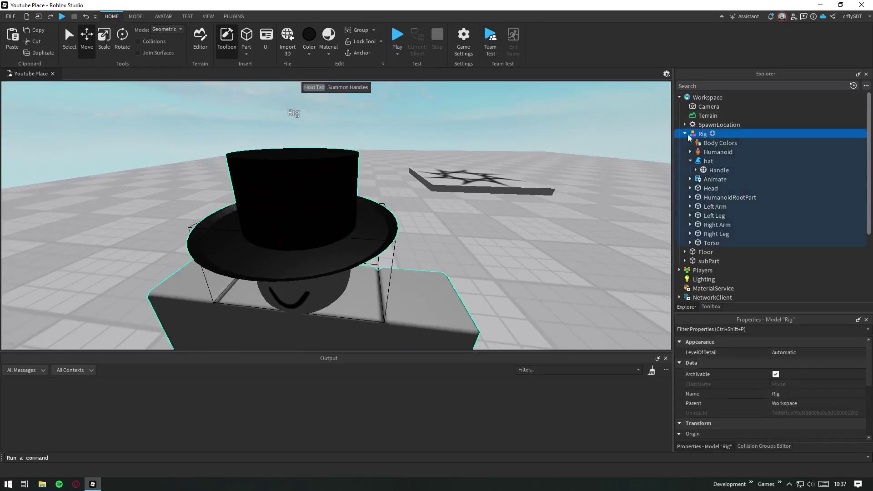
left_click(705, 171)
left_click(702, 162)
key("ctrl+c")
right_click_drag(498, 136, 499, 137)
key("ctrl+v")
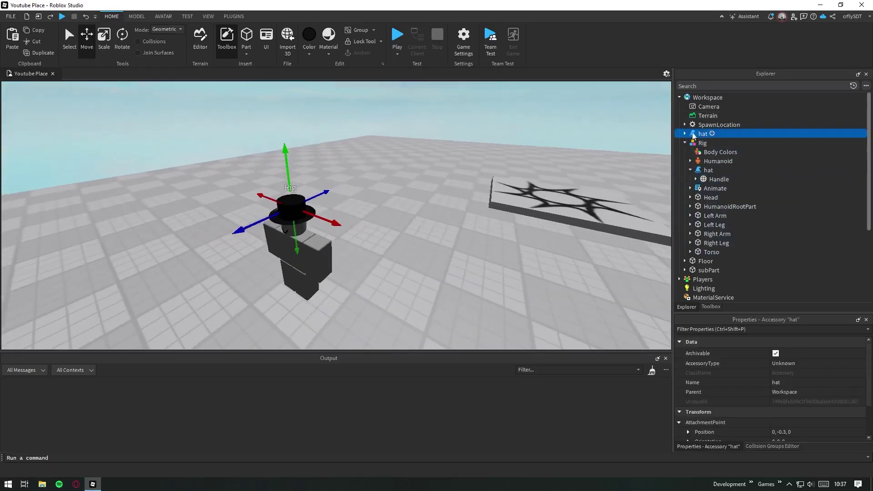
- Expand the copied hat accessory and move its hat away from the rig onto the open floor
left_click(685, 134)
right_click_drag(411, 246, 411, 246)
left_click_drag(411, 246, 478, 230)
right_click_drag(477, 230, 477, 230)
- Duplicate the copied hat's Handle into the Workspace and place it farther away, raised above the floor
left_click(328, 237, "alt")
key("ctrl+c")
key("ctrl+v")
left_click_drag(329, 240, 483, 279)
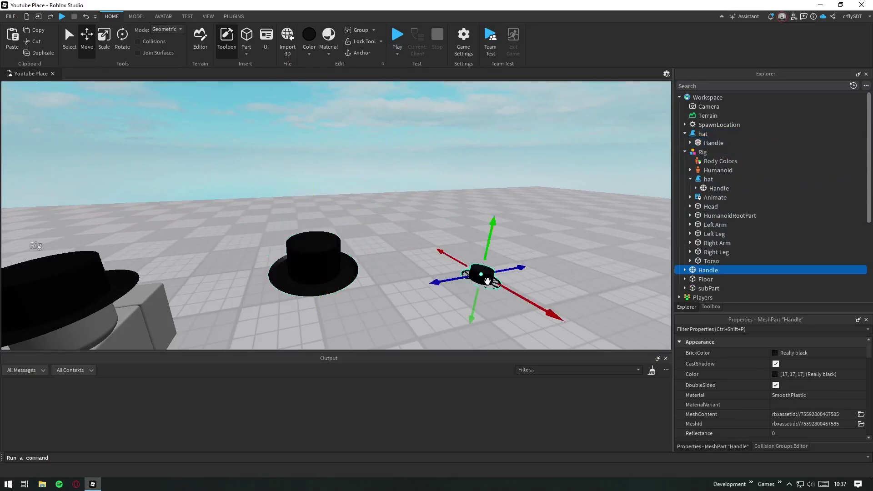
left_click_drag(489, 234, 502, 182)
- Move the Workspace copy of the hat accessory into ServerStorage
left_click(334, 249)
left_click(703, 134)
key("ctrl+x")
scroll(710, 157, "down", 5)
left_click(714, 234)
key("ctrl+shift+v")
- Insert a ProximityPrompt into the standalone Handle in the Workspace
left_click(493, 223)
key("f")
left_click(723, 143)
type("prox")
key("Return")
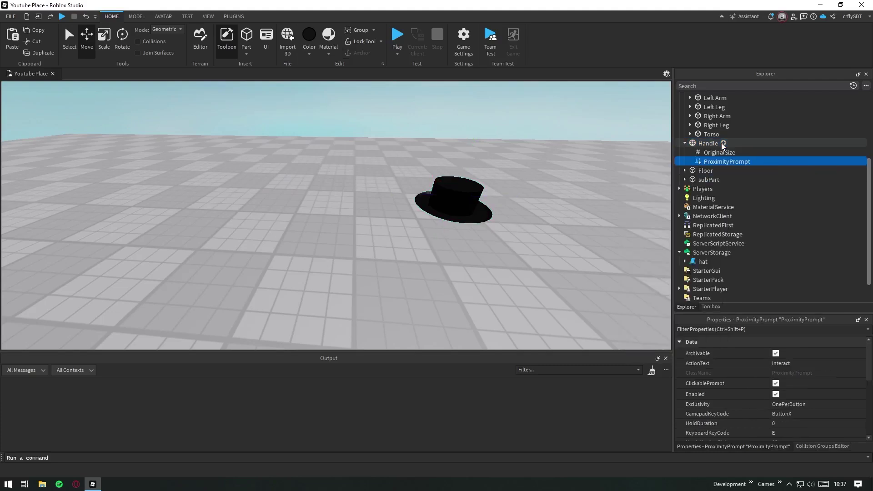
- Add a Script inside the Handle's ProximityPrompt
left_click(757, 161)
type("sc")
left_click(689, 201)
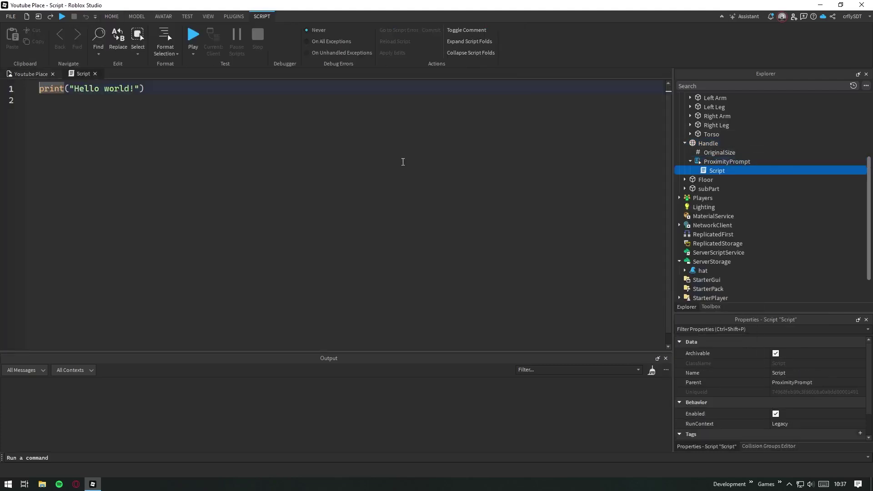
- Replace the script's default code with script.Parent.PromptButtonHoldEnded connected to a function that takes player
key("ctrl+a")
type("sc")
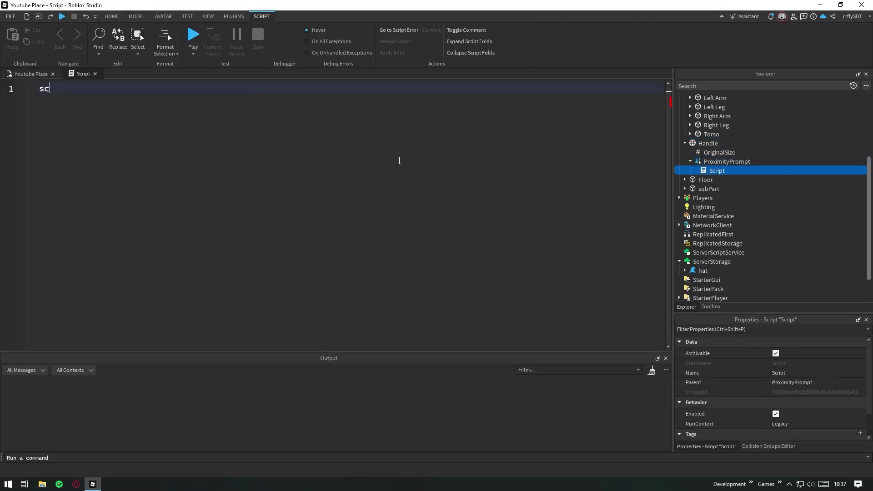
type(",ript.Parent.ac")
key("Tab")
type("pro")
key("Down")
key("Tab")
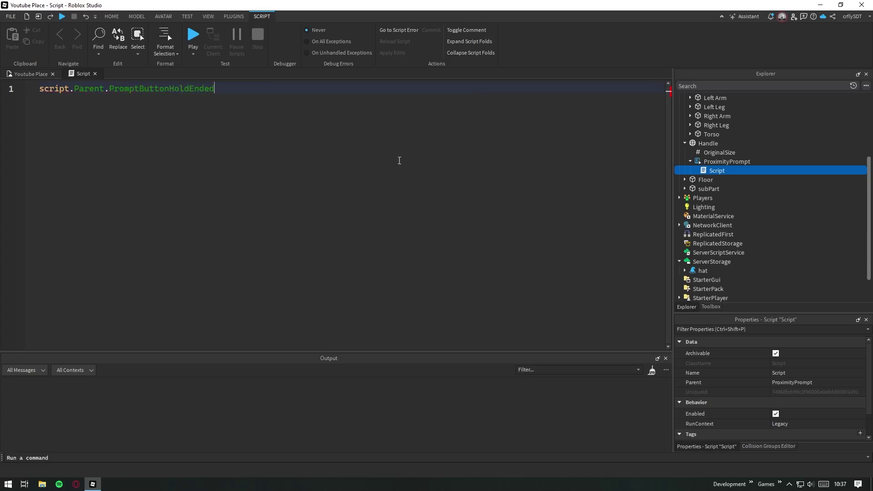
type(":Connect(function(")
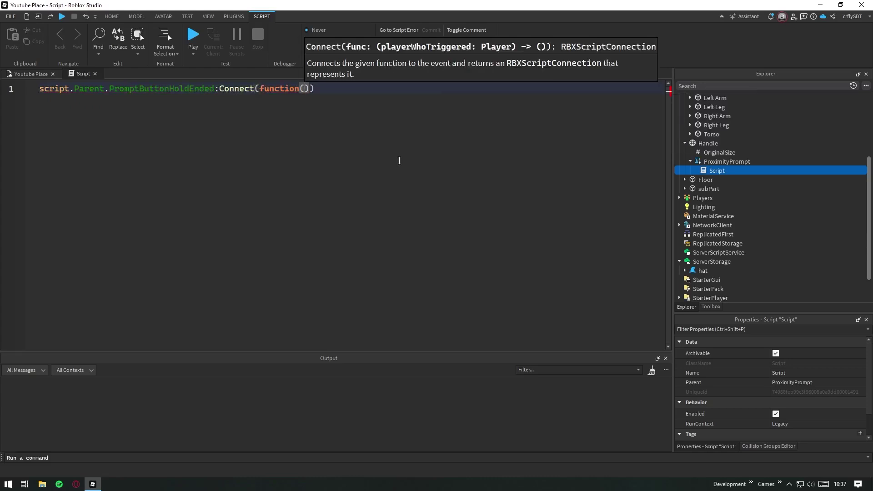
type("player)")
key("Return")
- Declare local char as player.Character and local hat as game.ServerStorage.hat:Clone() inside the function
type("local char = ")
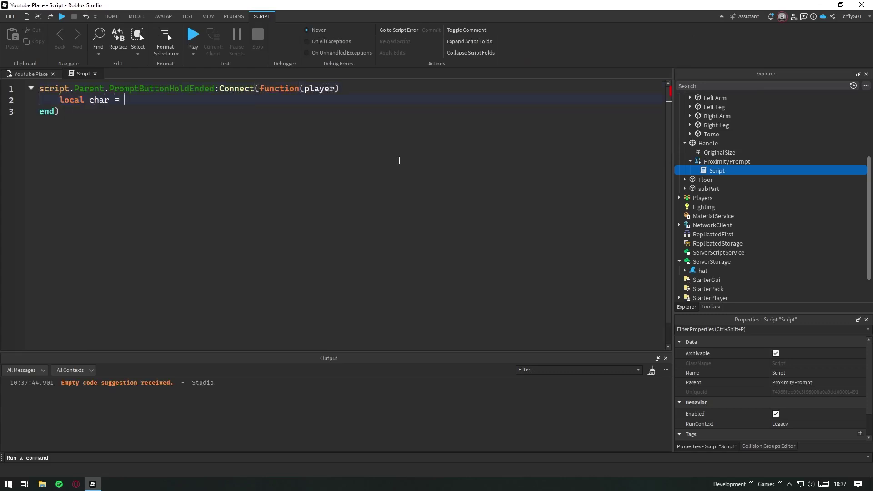
type("player.Character")
key("Return")
type("lo")
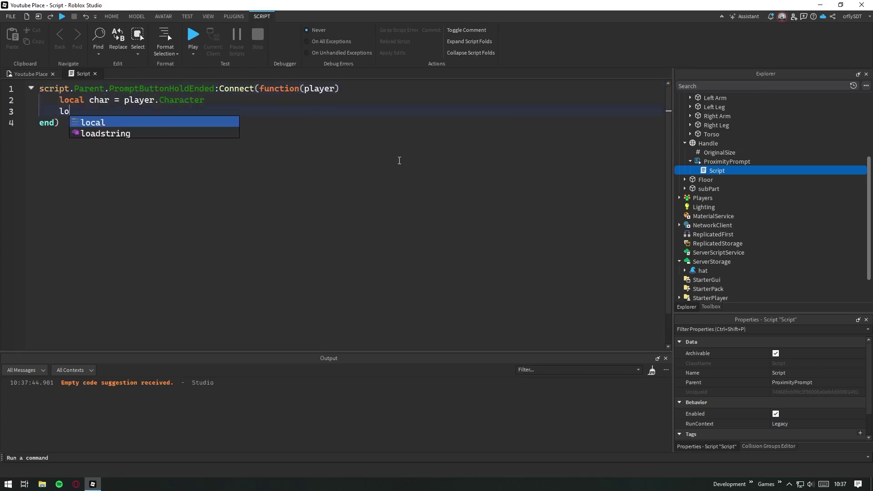
type("cal hat = game.")
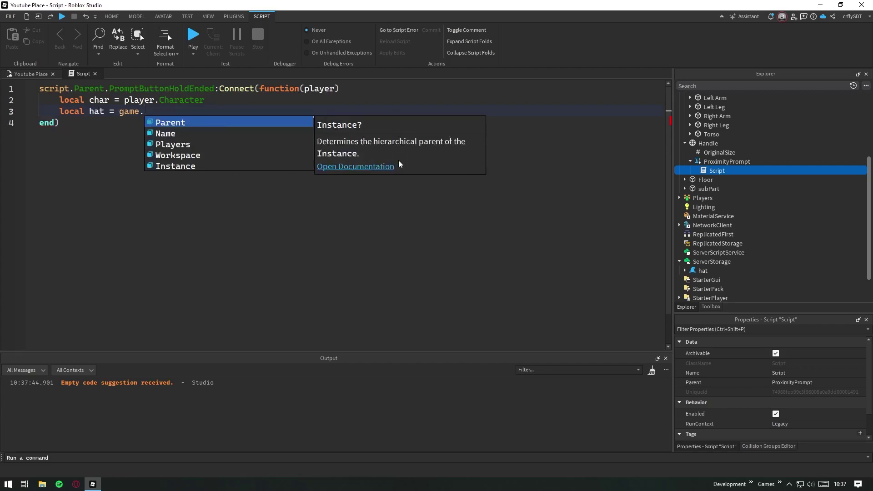
type("ServerStorage.hat:Clone()")
key("Return")
- Set hat.Parent to char and add a line printing hat.Parent
type("hat")
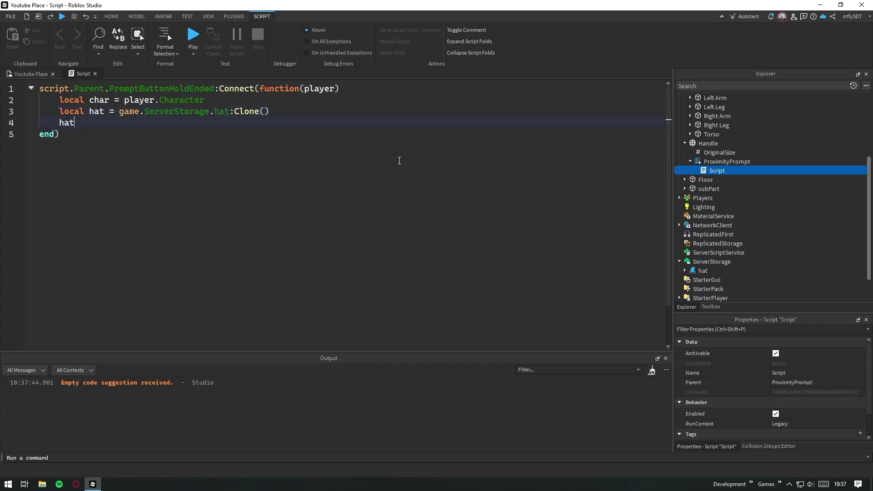
type(".Parent = char")
key("Return")
type("print(hat.Parent)")
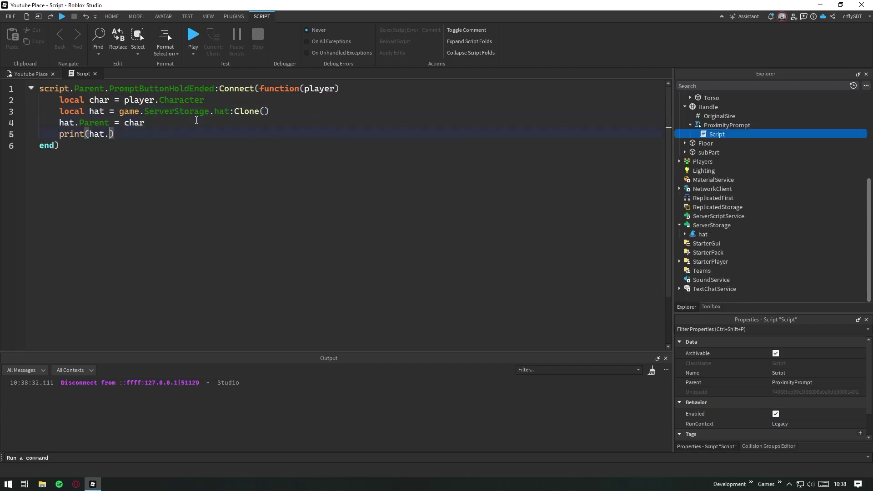
- Playtest the place by walking the character towards the floating hat, and stop the test
key("F5")
key("w")
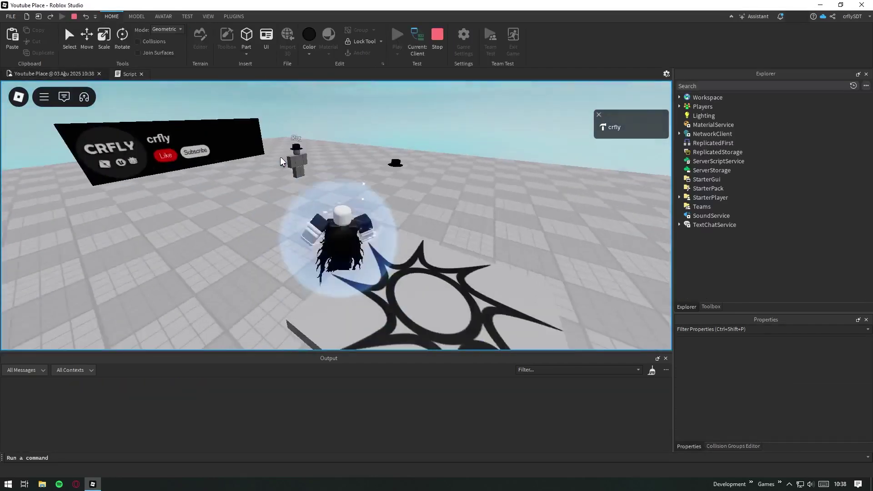
left_click(439, 42)
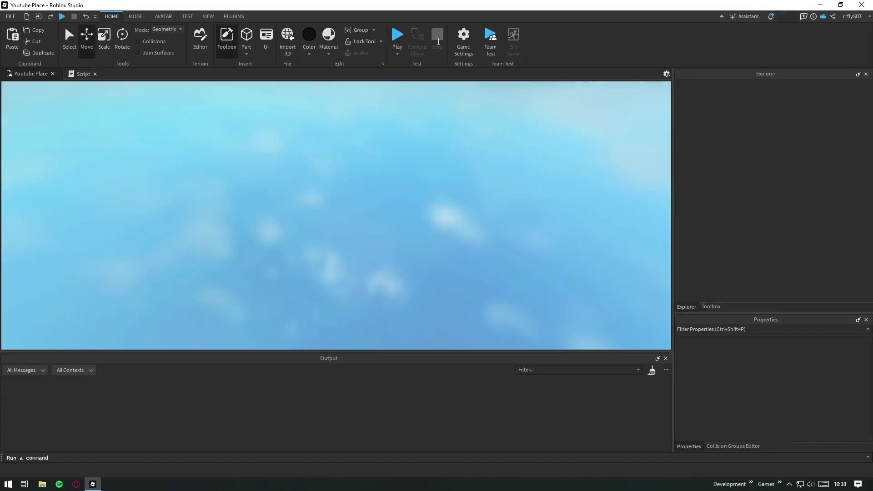
- Inspect the ProximityPrompt's HoldDuration property and playtest picking up the hat and walking around in it
left_click(724, 270)
scroll(812, 402, "down", 3)
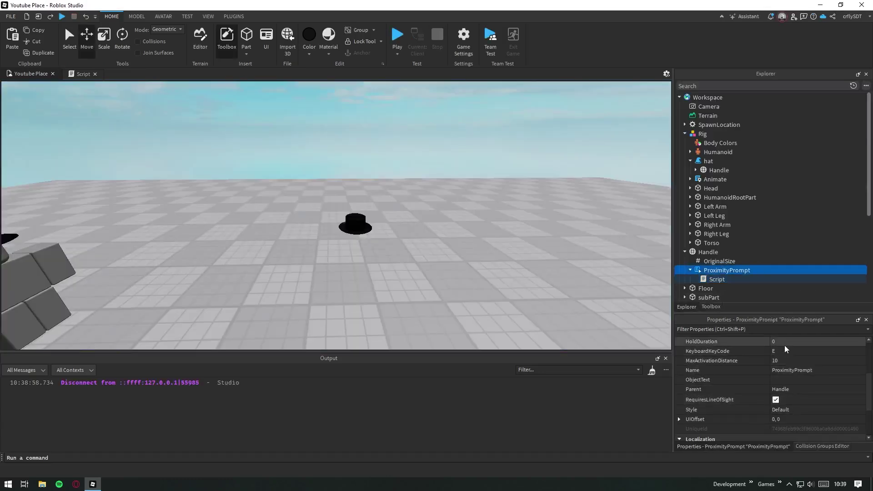
key("F5")
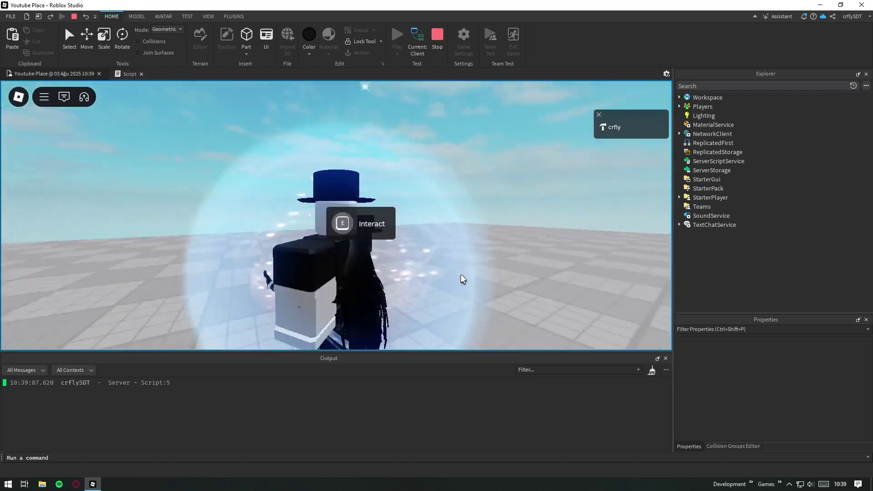
scroll(460, 274, "down", 2)
key("w")
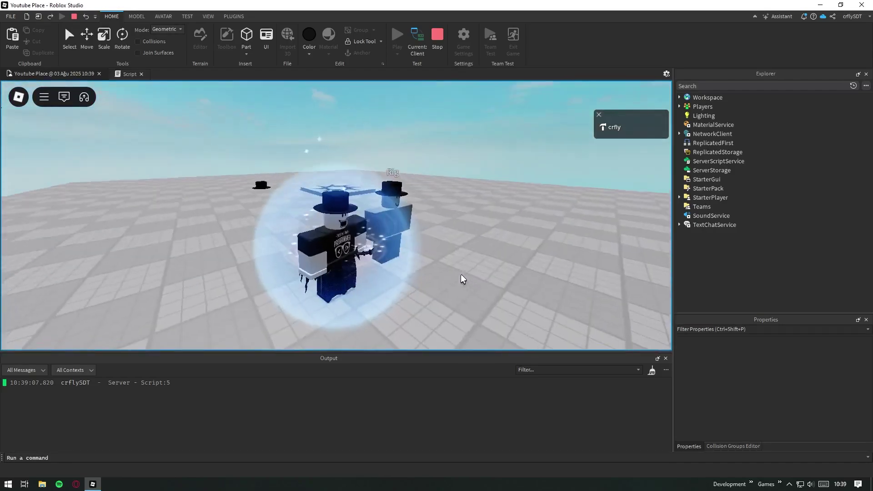